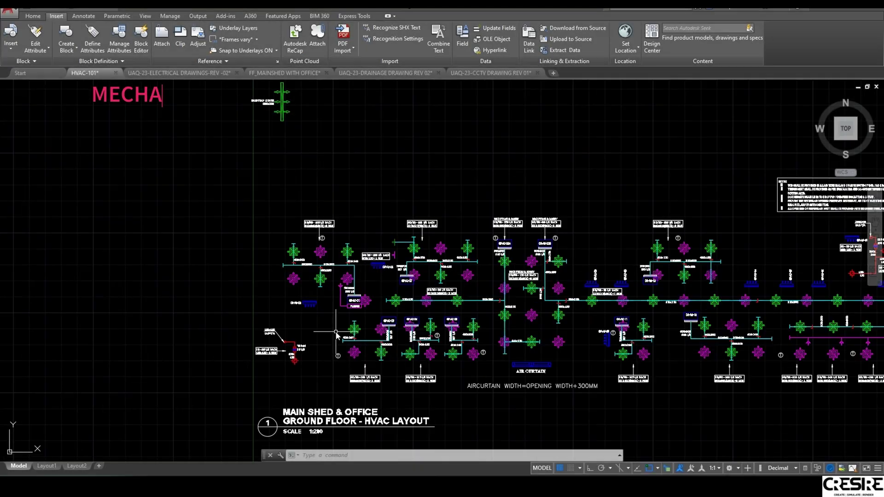
Review the HVAC layout and the ground floor lighting plan in the electrical drawing around the offices
{"action": "scroll", "coordinate": [335, 314], "scroll_direction": "up", "scroll_amount": 2}
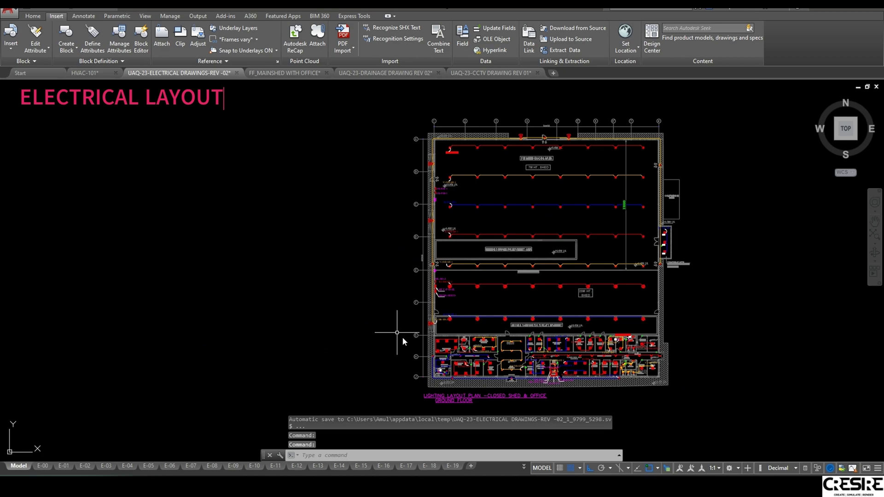
{"action": "scroll", "coordinate": [405, 338], "scroll_direction": "up", "scroll_amount": 10}
{"action": "middle_click_drag", "start_coordinate": [408, 340], "coordinate": [404, 226]}
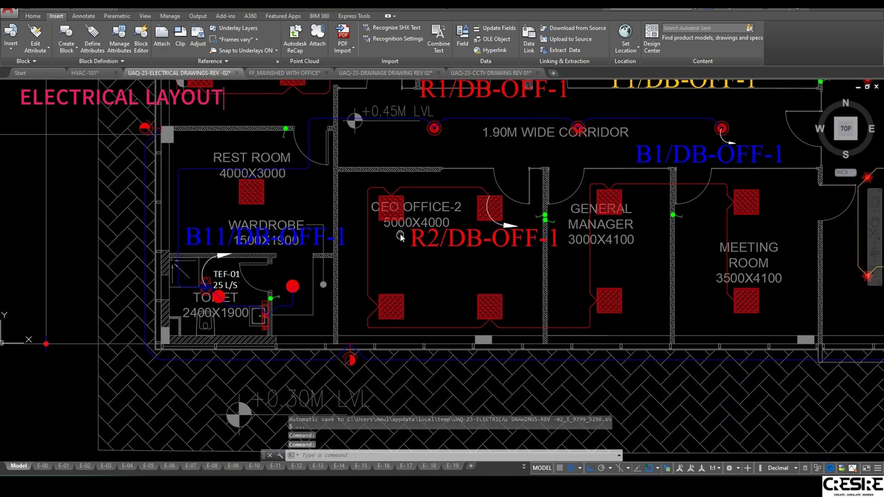
{"action": "middle_click_drag", "start_coordinate": [615, 253], "coordinate": [311, 255]}
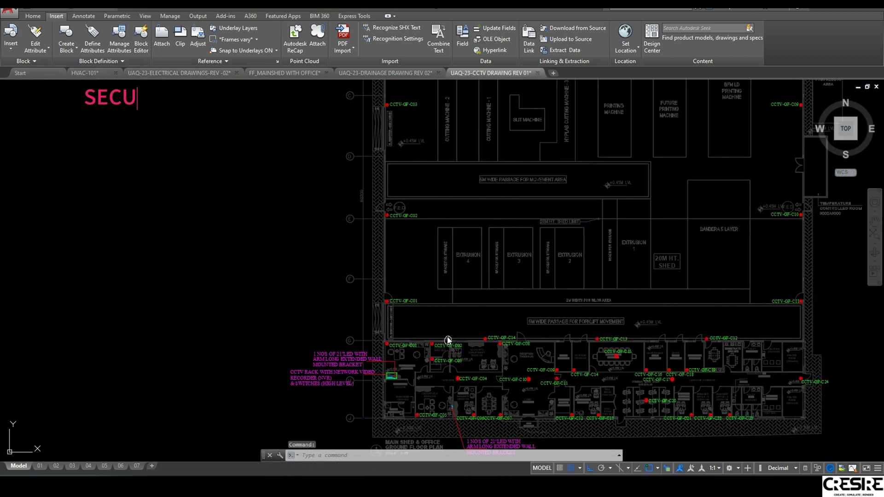
Examine the camera positions across the offices and main shed in the CCTV drawing
{"action": "scroll", "coordinate": [566, 290], "scroll_direction": "up", "scroll_amount": 5}
{"action": "scroll", "coordinate": [511, 201], "scroll_direction": "down", "scroll_amount": 3}
{"action": "middle_click_drag", "start_coordinate": [512, 201], "coordinate": [317, 192]}
{"action": "middle_click_drag", "start_coordinate": [719, 227], "coordinate": [441, 345]}
{"action": "middle_click_drag", "start_coordinate": [459, 134], "coordinate": [622, 388]}
{"action": "scroll", "coordinate": [563, 200], "scroll_direction": "down", "scroll_amount": 4}
{"action": "middle_click_drag", "start_coordinate": [564, 200], "coordinate": [583, 278]}
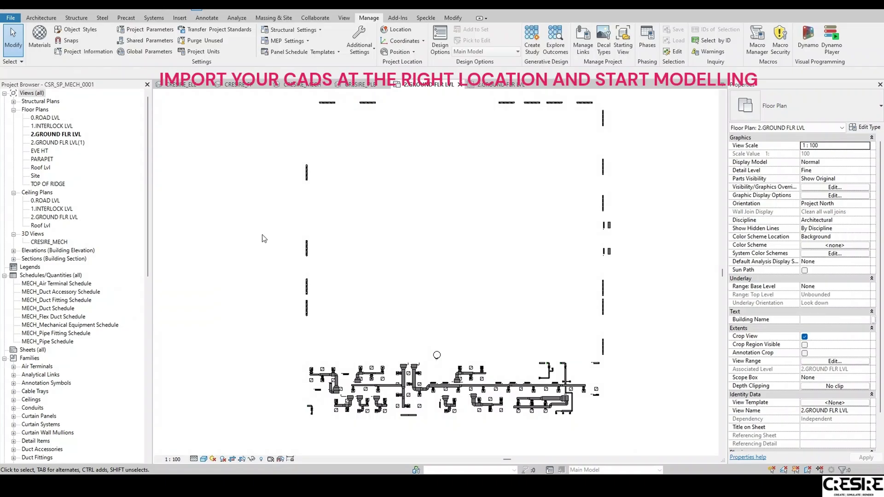
Turn on the imported HVAC-101.dwg in the visibility overrides of the 2.GROUND FLR LVL floor plan
{"action": "key", "text": "g"}
{"action": "left_click", "coordinate": [467, 120]}
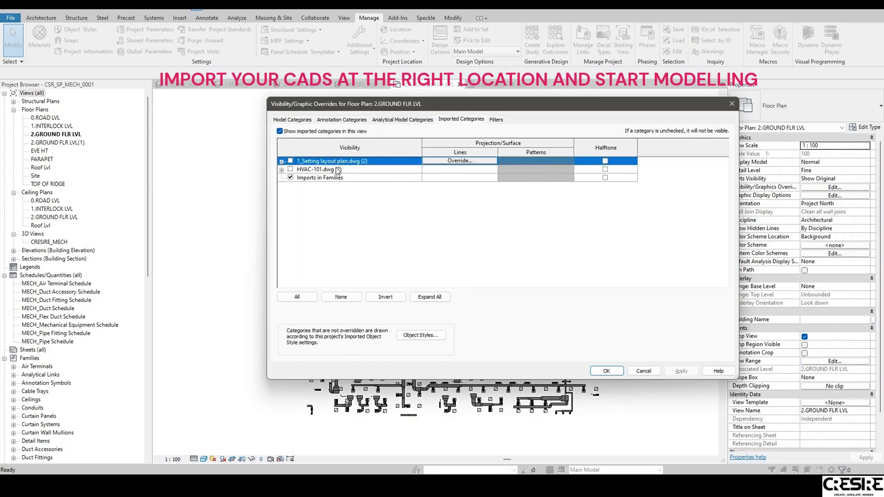
{"action": "left_click", "coordinate": [338, 170]}
{"action": "left_click", "coordinate": [607, 371]}
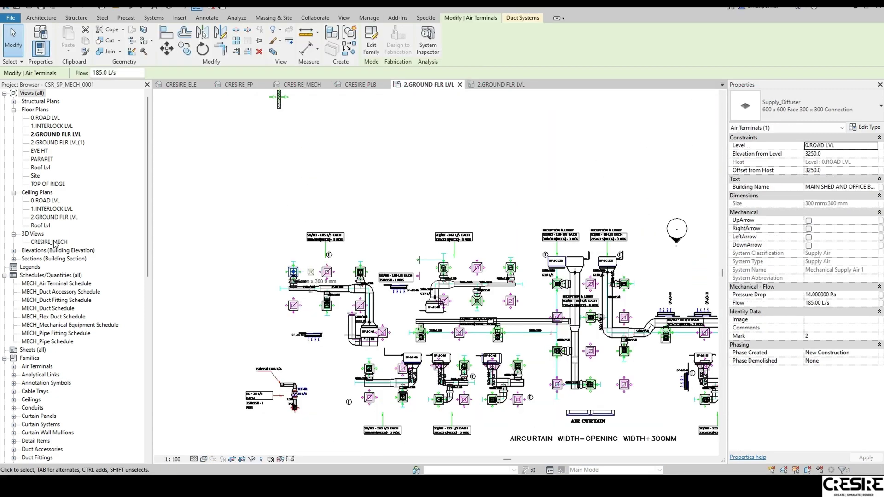
Open the CRESIRE_MECH 3D view and inspect the second rooftop outdoor unit with its piping
{"action": "double_click", "coordinate": [51, 242]}
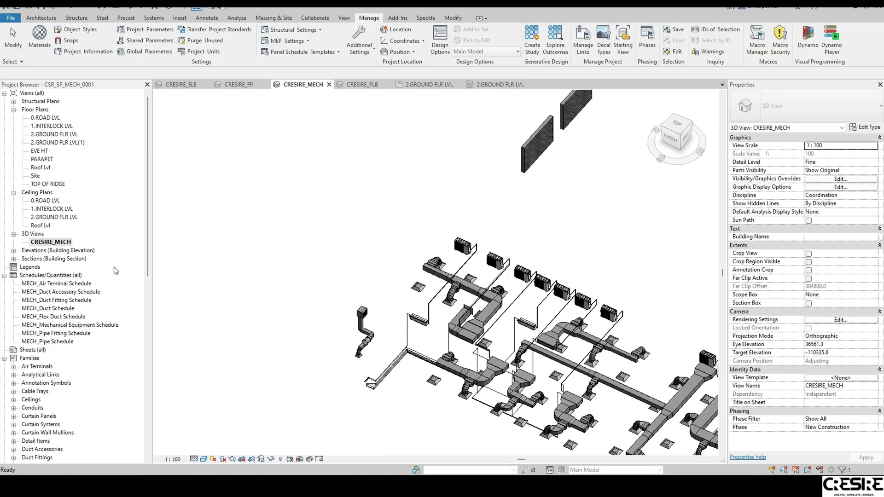
{"action": "scroll", "coordinate": [506, 306], "scroll_direction": "up", "scroll_amount": 5}
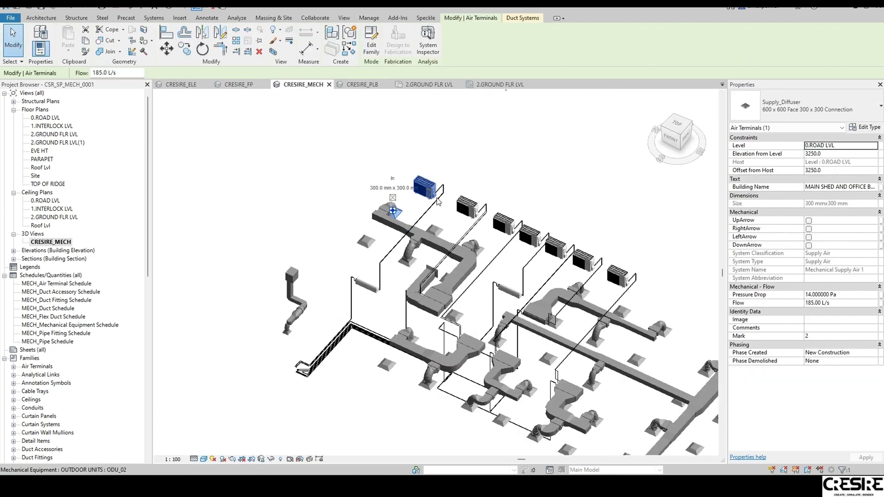
{"action": "key", "text": "Escape"}
{"action": "left_click", "coordinate": [494, 213]}
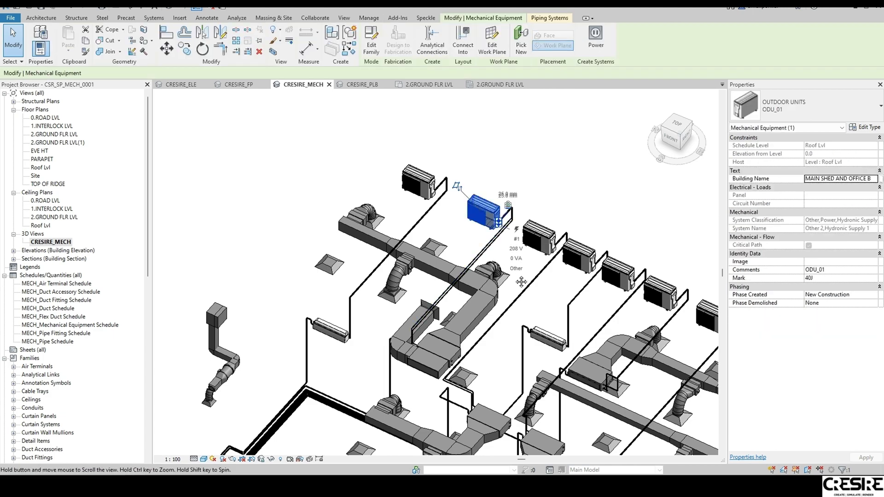
{"action": "middle_click_drag", "start_coordinate": [494, 214], "coordinate": [433, 253], "text": "shift"}
Examine the ductwork and mechanical equipment along the rest of the building in the CRESIRE_MECH 3D view
{"action": "left_click", "coordinate": [637, 355]}
{"action": "middle_click_drag", "start_coordinate": [668, 318], "coordinate": [417, 417]}
{"action": "scroll", "coordinate": [676, 246], "scroll_direction": "down", "scroll_amount": 1}
{"action": "middle_click_drag", "start_coordinate": [678, 246], "coordinate": [454, 375]}
{"action": "middle_click_drag", "start_coordinate": [699, 280], "coordinate": [540, 361]}
{"action": "middle_click_drag", "start_coordinate": [687, 276], "coordinate": [603, 327]}
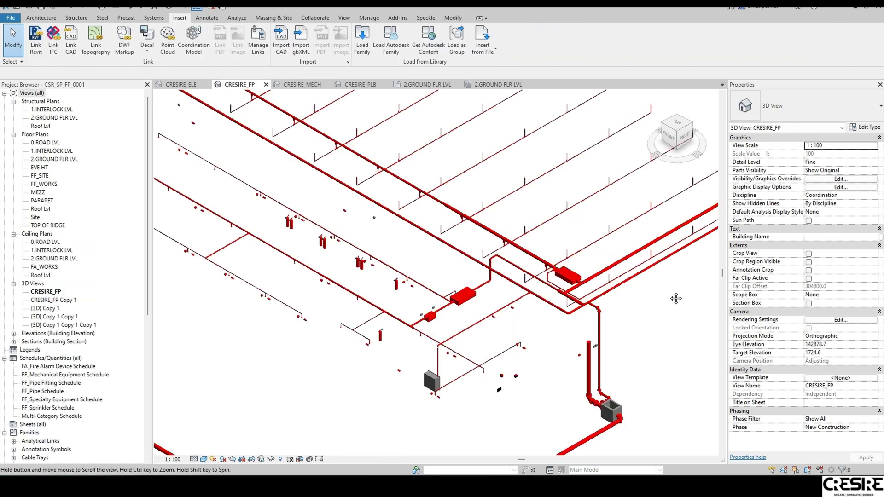
Examine the fire pipes and sprinkler branches across the building in the CRESIRE_FP 3D view
{"action": "middle_click_drag", "start_coordinate": [675, 298], "coordinate": [546, 385]}
{"action": "scroll", "coordinate": [604, 351], "scroll_direction": "down", "scroll_amount": 1}
{"action": "middle_click_drag", "start_coordinate": [598, 361], "coordinate": [504, 410]}
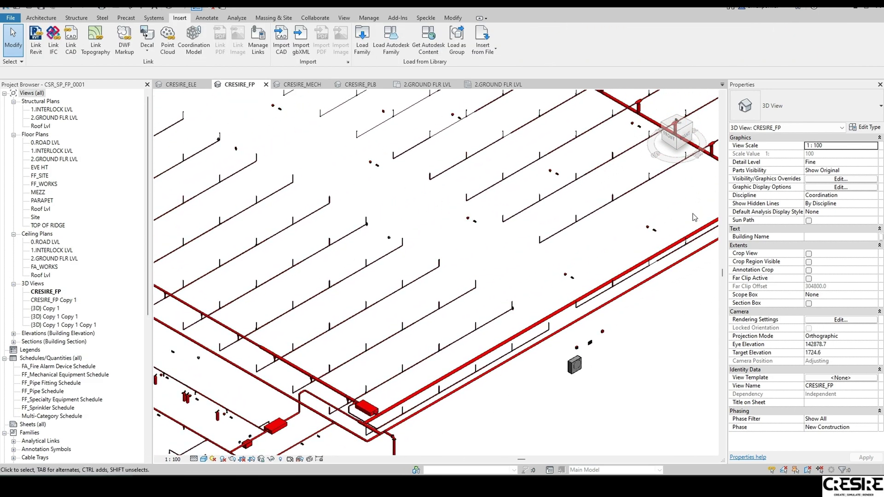
{"action": "middle_click_drag", "start_coordinate": [671, 226], "coordinate": [514, 373]}
{"action": "scroll", "coordinate": [623, 274], "scroll_direction": "down", "scroll_amount": 1}
{"action": "middle_click_drag", "start_coordinate": [628, 271], "coordinate": [667, 417]}
{"action": "scroll", "coordinate": [402, 241], "scroll_direction": "down", "scroll_amount": 3}
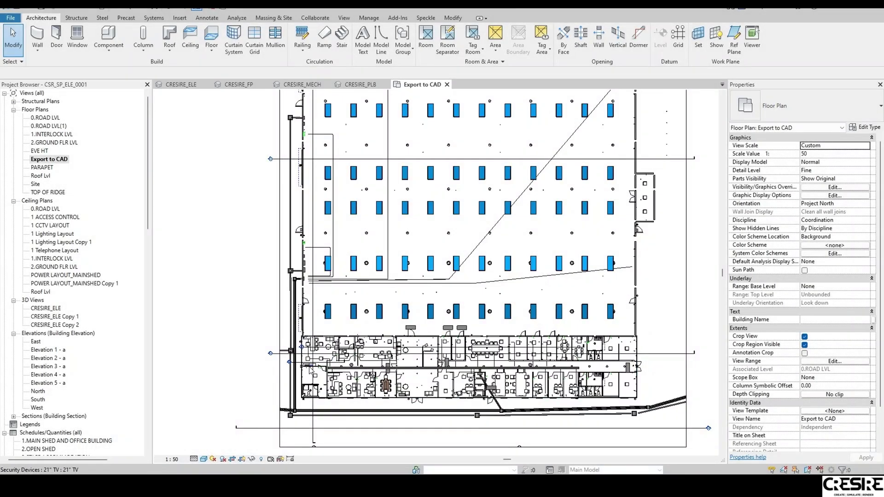
Examine the electrical fixtures, cable trays and furniture in the office rooms of the Export to CAD floor plan
{"action": "scroll", "coordinate": [310, 368], "scroll_direction": "up", "scroll_amount": 3}
{"action": "scroll", "coordinate": [328, 391], "scroll_direction": "up", "scroll_amount": 4}
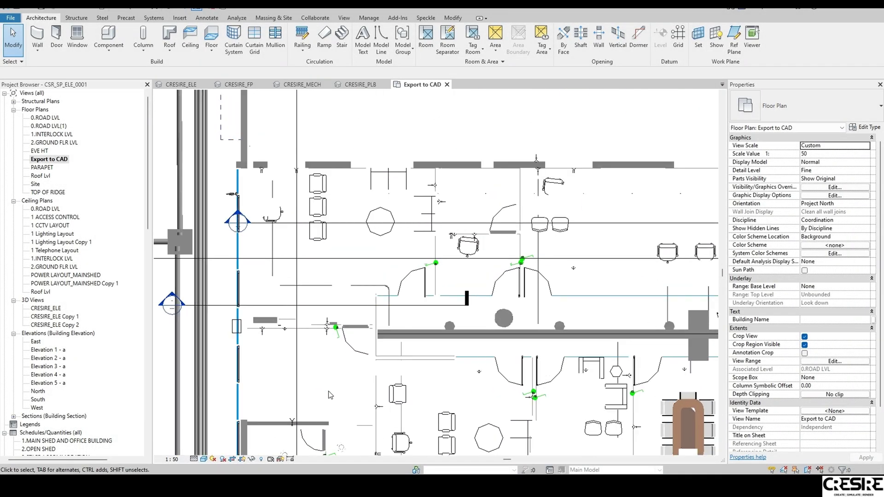
{"action": "left_click", "coordinate": [319, 380]}
{"action": "middle_click_drag", "start_coordinate": [375, 381], "coordinate": [311, 344]}
{"action": "key", "text": "Escape"}
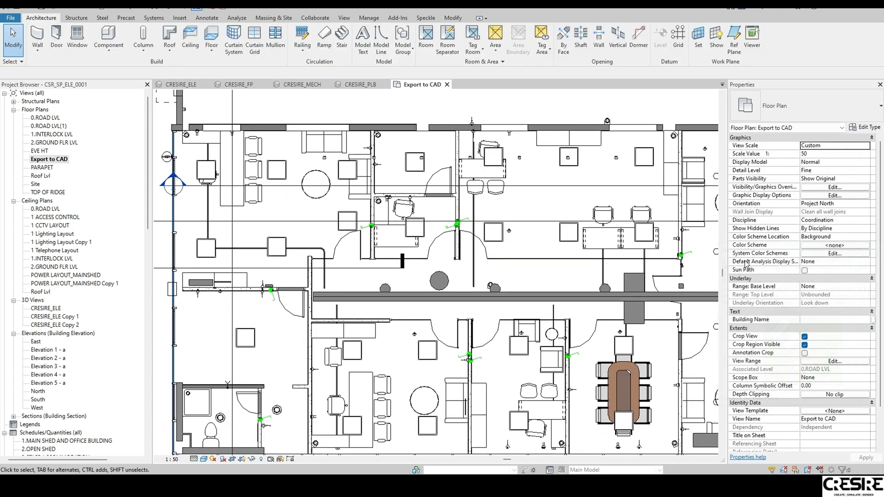
{"action": "middle_click_drag", "start_coordinate": [556, 309], "coordinate": [399, 250]}
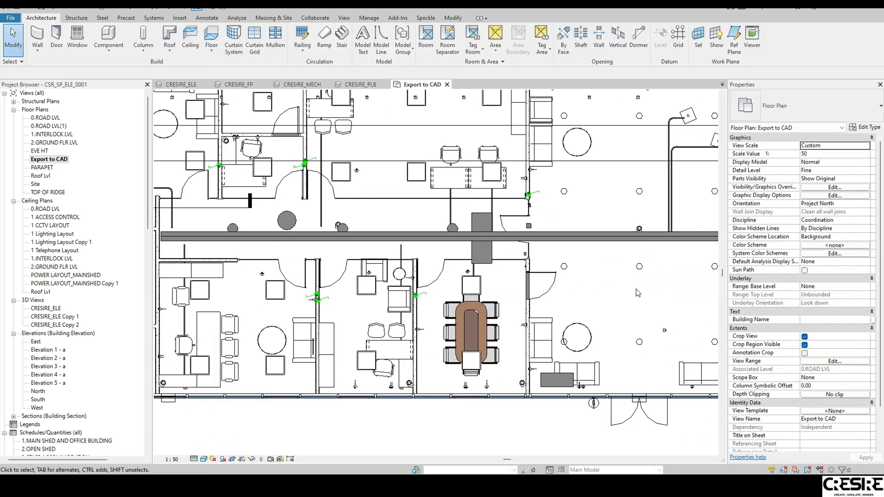
{"action": "scroll", "coordinate": [637, 292], "scroll_direction": "down", "scroll_amount": 1}
{"action": "middle_click_drag", "start_coordinate": [624, 302], "coordinate": [475, 364]}
{"action": "scroll", "coordinate": [599, 364], "scroll_direction": "down", "scroll_amount": 2}
{"action": "middle_click_drag", "start_coordinate": [602, 367], "coordinate": [409, 399]}
{"action": "middle_click_drag", "start_coordinate": [648, 256], "coordinate": [556, 407]}
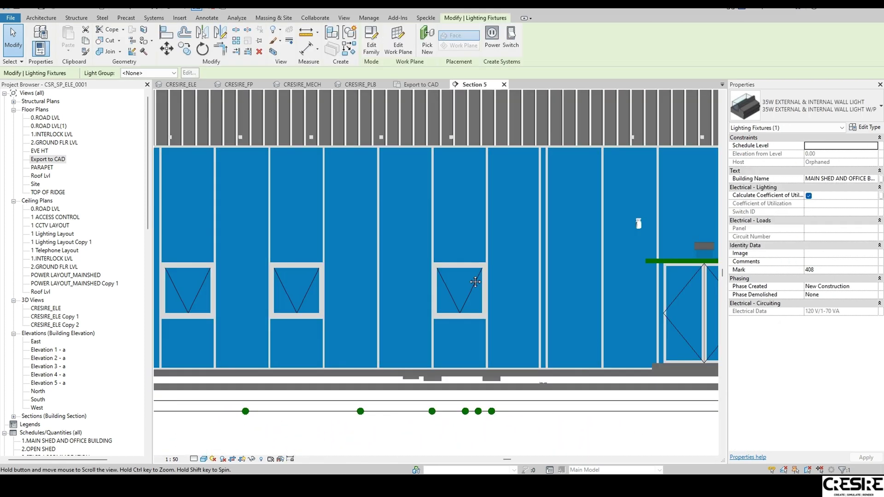
Examine the external wall lights and fixtures along the facade in Section 5
{"action": "scroll", "coordinate": [511, 288], "scroll_direction": "up", "scroll_amount": 2}
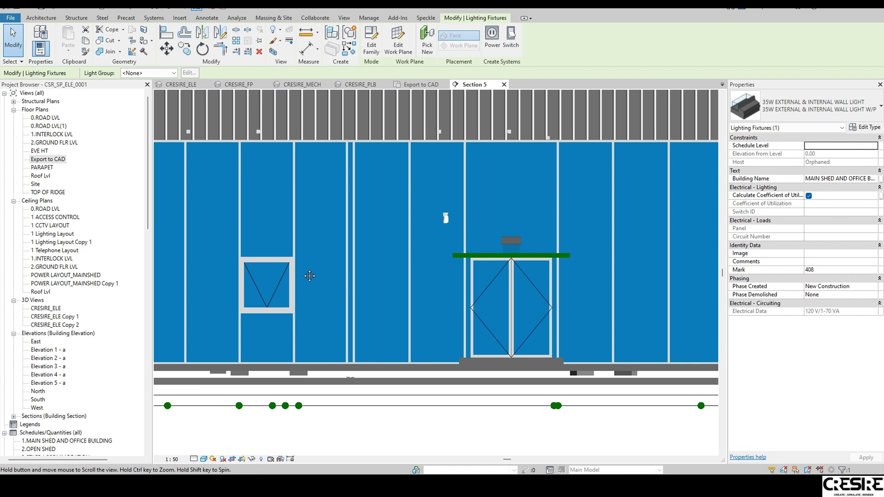
{"action": "scroll", "coordinate": [516, 289], "scroll_direction": "down", "scroll_amount": 2}
{"action": "middle_click_drag", "start_coordinate": [599, 298], "coordinate": [328, 304]}
{"action": "middle_click_drag", "start_coordinate": [566, 297], "coordinate": [399, 309]}
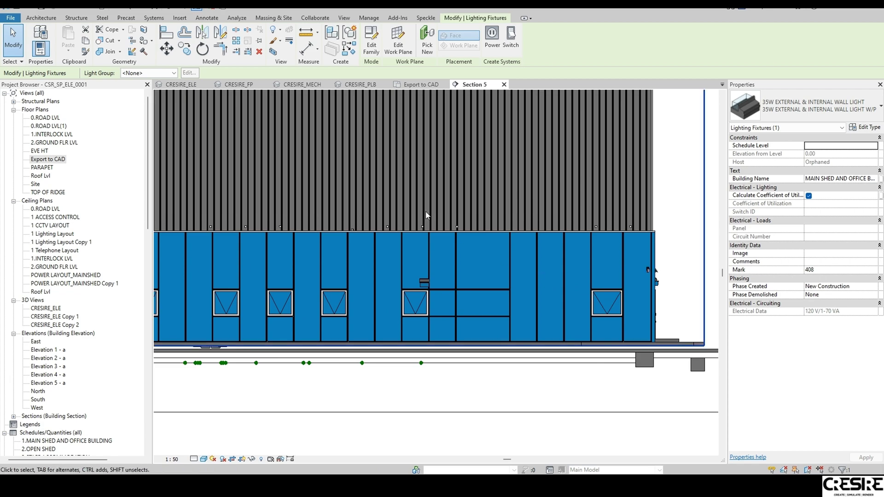
Examine the ceiling fixtures and wall devices of the section-boxed room in the {3D} view
{"action": "left_click", "coordinate": [201, 457]}
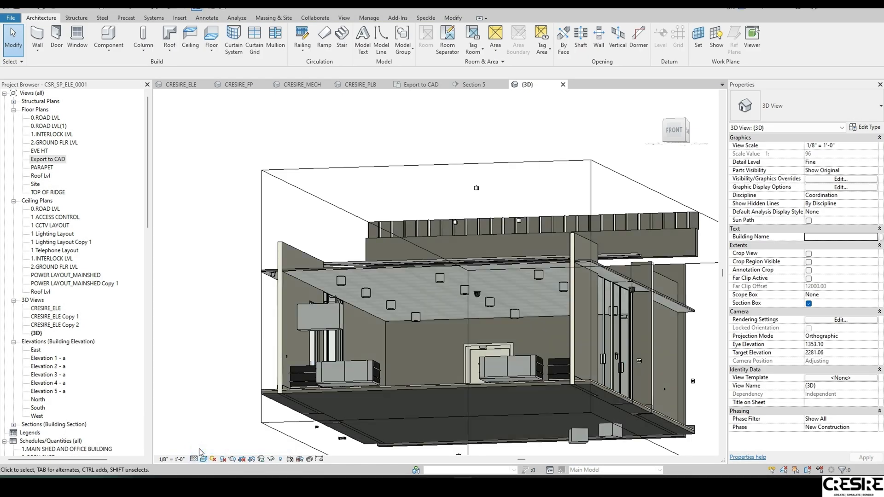
{"action": "mouse_move", "coordinate": [371, 329]}
{"action": "middle_mouse_down", "text": "shift"}
{"action": "mouse_move", "coordinate": [468, 328]}
{"action": "mouse_move", "coordinate": [490, 357]}
{"action": "middle_mouse_up", "text": "shift"}
{"action": "middle_click_drag", "start_coordinate": [556, 354], "coordinate": [574, 319]}
{"action": "scroll", "coordinate": [574, 319], "scroll_direction": "down", "scroll_amount": 5}
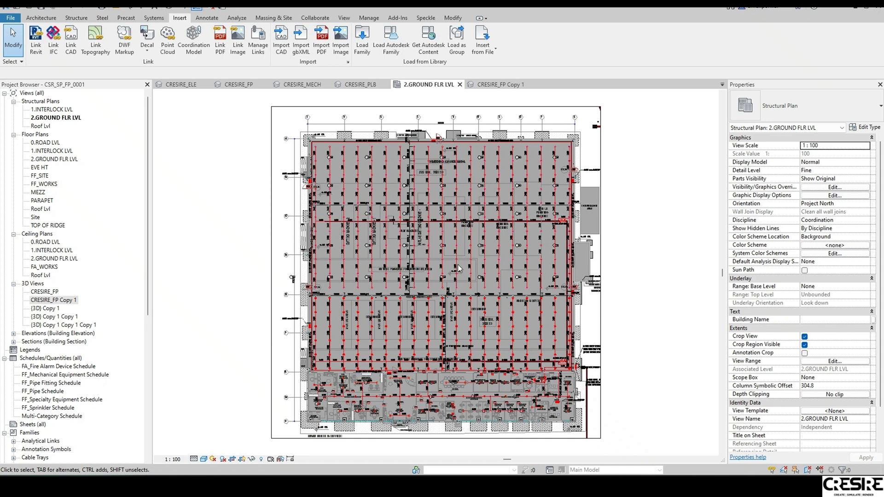
Select the 100 mm HRP fire pipe in the CRESIRE_FP Copy 1 3D view and examine where it meets the columns
{"action": "left_click", "coordinate": [493, 86]}
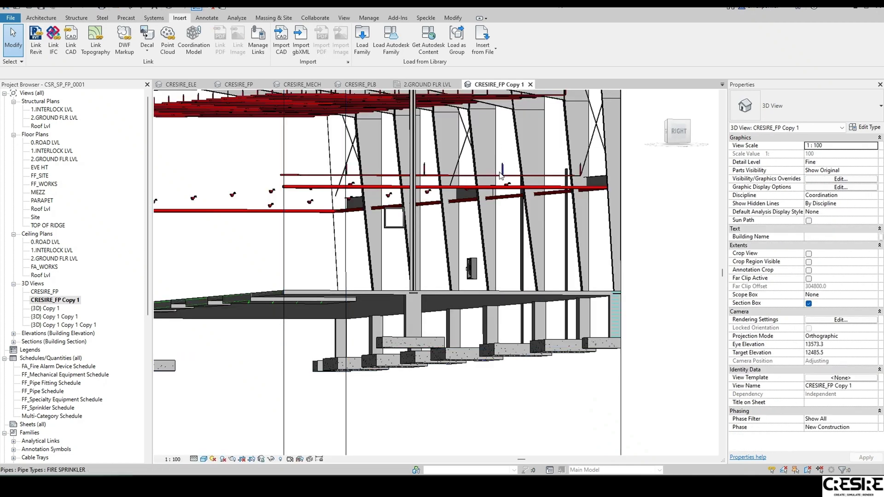
{"action": "left_click", "coordinate": [507, 201]}
{"action": "scroll", "coordinate": [507, 201], "scroll_direction": "up", "scroll_amount": 2}
{"action": "middle_click_drag", "start_coordinate": [486, 217], "coordinate": [492, 215]}
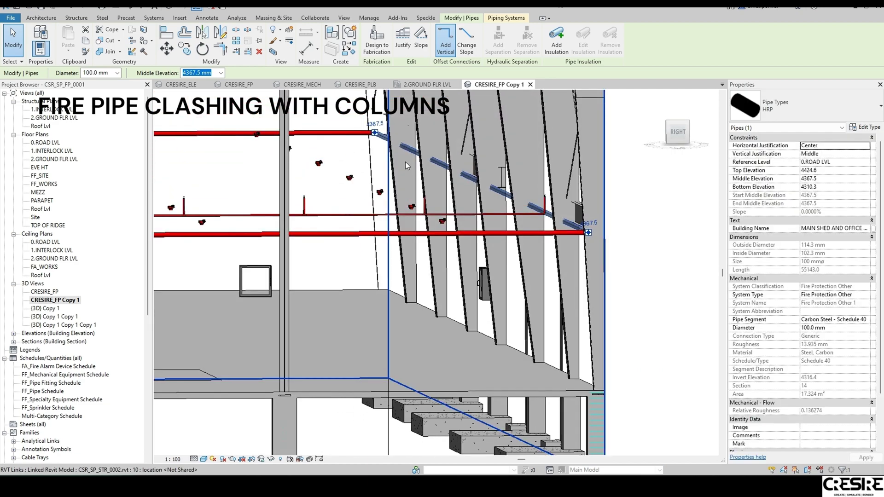
{"action": "scroll", "coordinate": [391, 153], "scroll_direction": "up", "scroll_amount": 3}
{"action": "scroll", "coordinate": [412, 187], "scroll_direction": "down", "scroll_amount": 3}
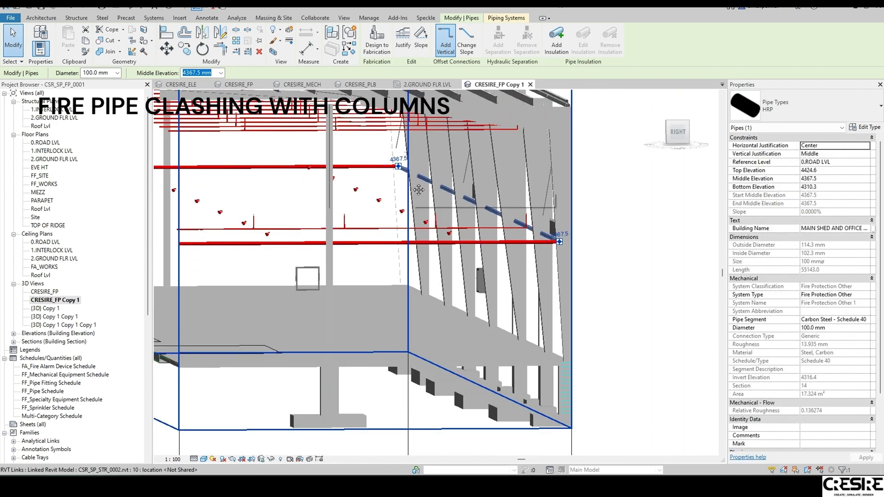
{"action": "middle_click_drag", "start_coordinate": [411, 186], "coordinate": [481, 193], "text": "shift"}
Nudge the selected HRP pipe four increments down in the 2.GROUND FLR LVL plan to clear the column
{"action": "left_click", "coordinate": [414, 85]}
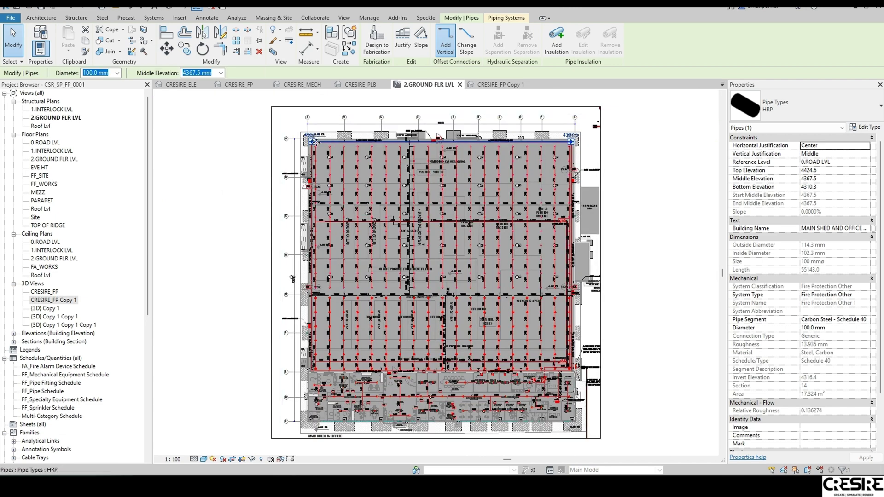
{"action": "scroll", "coordinate": [313, 142], "scroll_direction": "up", "scroll_amount": 6}
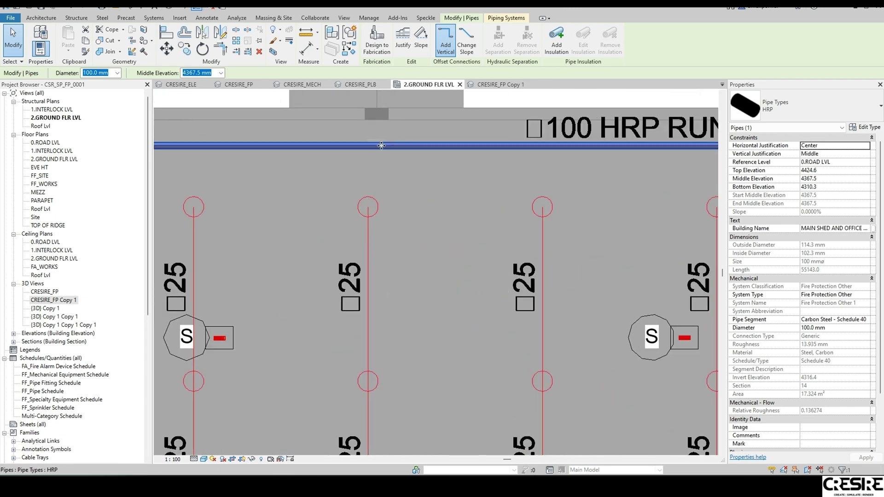
{"action": "scroll", "coordinate": [380, 146], "scroll_direction": "up", "scroll_amount": 3}
{"action": "key", "text": "Down"}
{"action": "key", "text": "Down"}
{"action": "key", "text": "Down"}
{"action": "key", "text": "Down"}
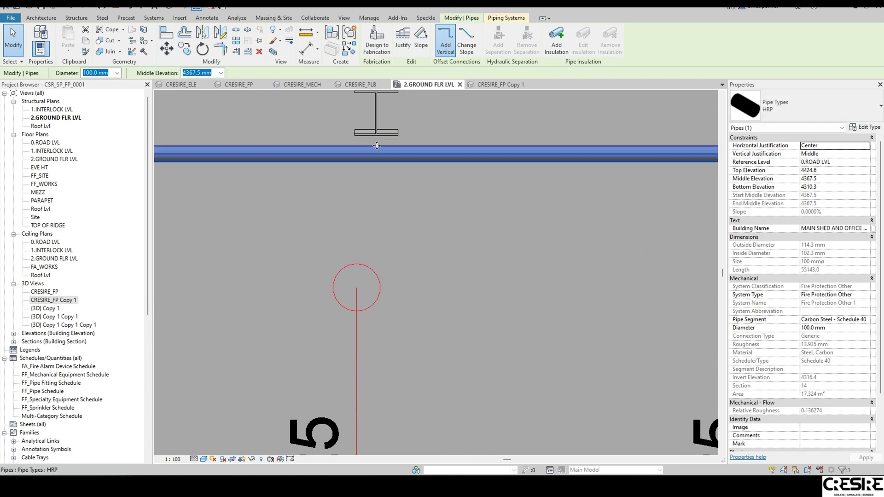
Compare the moved HRP pipe's clearance from the columns in the CRESIRE_FP Copy 1 3D view and the ground floor plan
{"action": "left_click", "coordinate": [496, 83]}
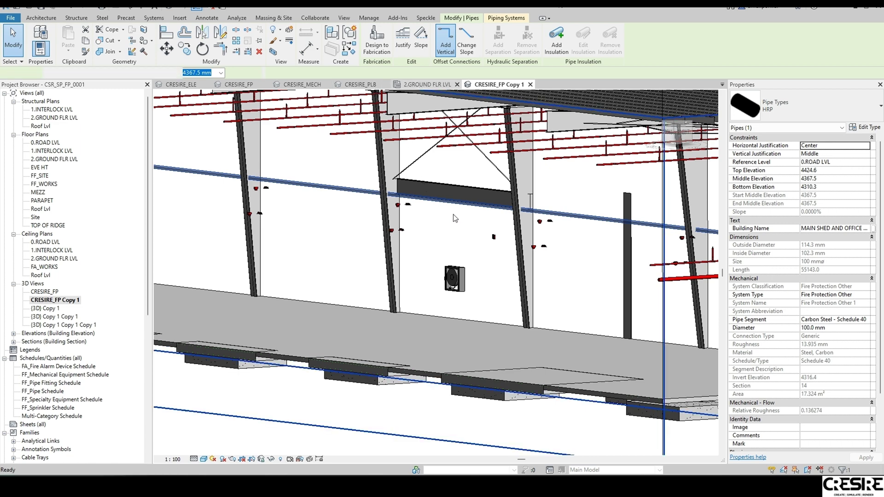
{"action": "key", "text": "ctrl+Tab"}
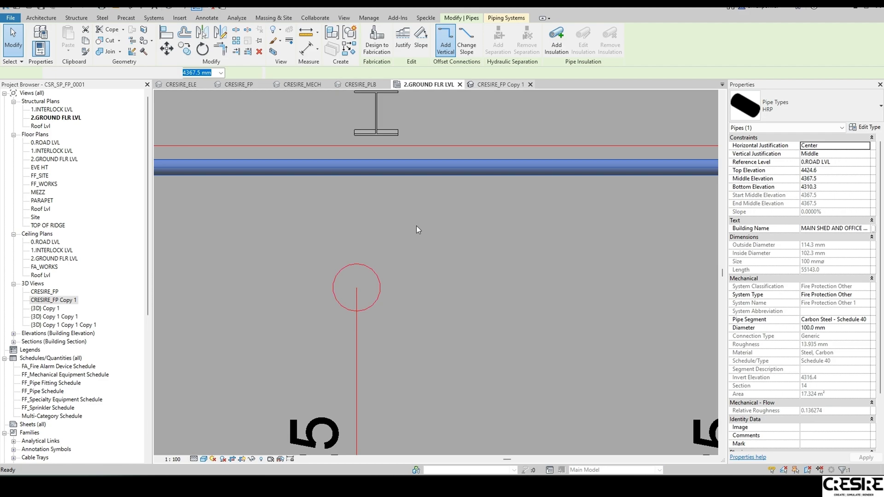
{"action": "key", "text": "ctrl+Tab"}
{"action": "scroll", "coordinate": [456, 226], "scroll_direction": "down", "scroll_amount": 5}
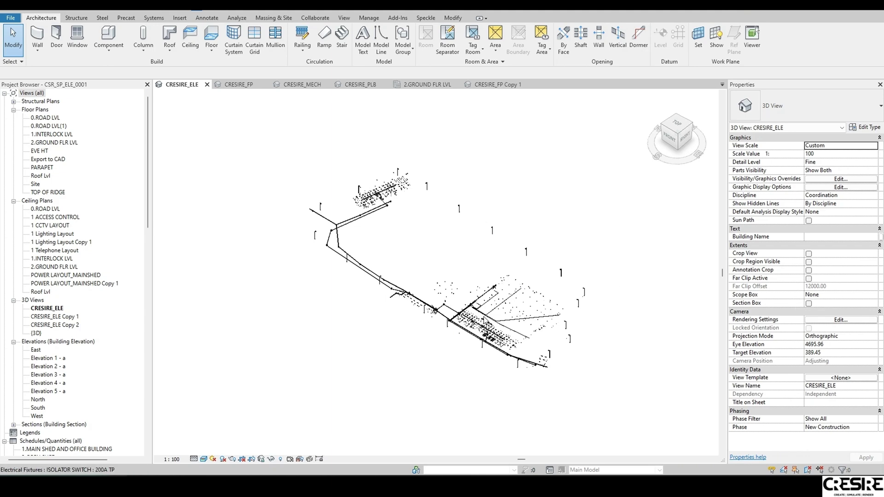
Select a 35W PANEL LIGHT FITTING in the office area of the CRESIRE_ELE 3D view
{"action": "scroll", "coordinate": [484, 318], "scroll_direction": "up", "scroll_amount": 8}
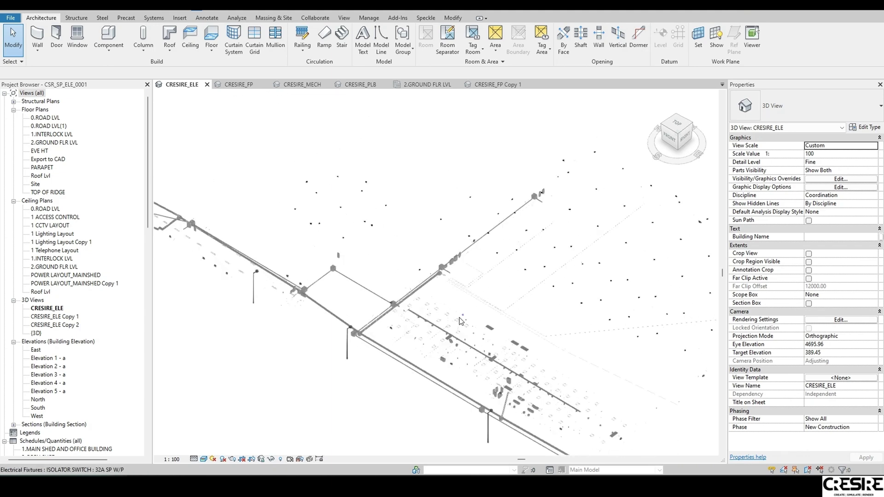
{"action": "scroll", "coordinate": [461, 321], "scroll_direction": "up", "scroll_amount": 6}
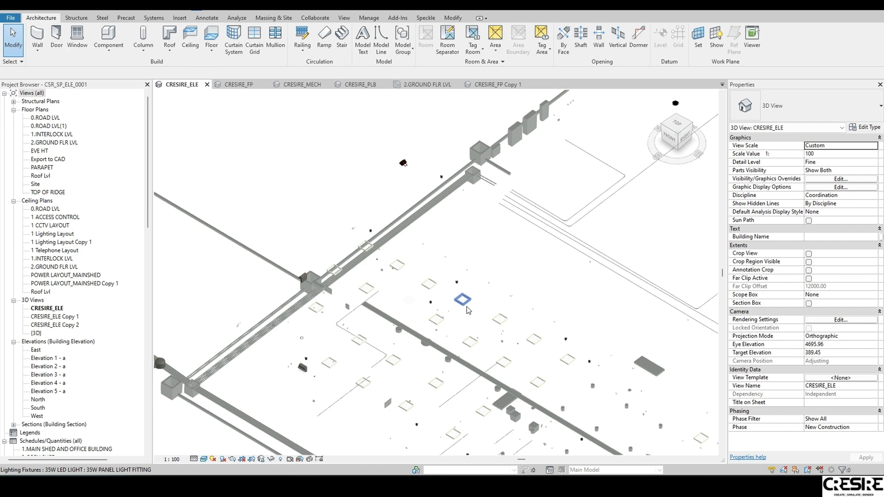
{"action": "scroll", "coordinate": [467, 308], "scroll_direction": "up", "scroll_amount": 5}
{"action": "scroll", "coordinate": [467, 308], "scroll_direction": "up", "scroll_amount": 4}
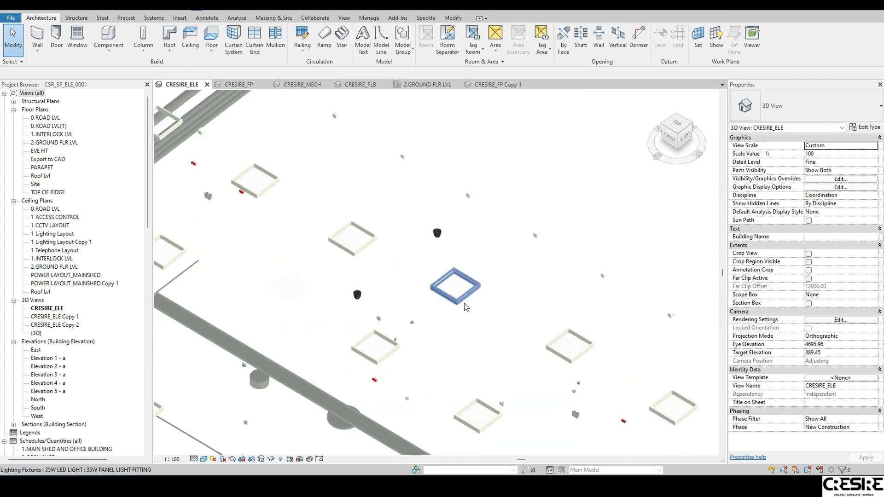
{"action": "left_click", "coordinate": [464, 303]}
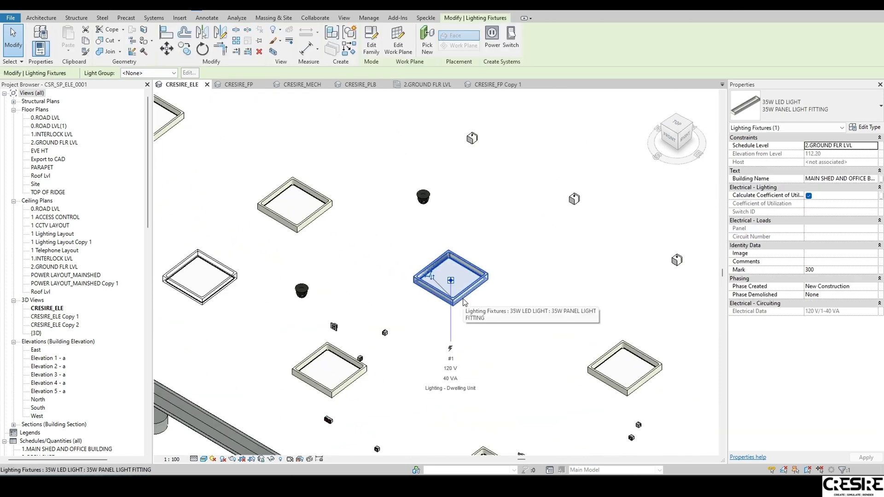
Set both the box width and box length of the 35W PANEL LIGHT FITTING type to 32
{"action": "left_click", "coordinate": [868, 128]}
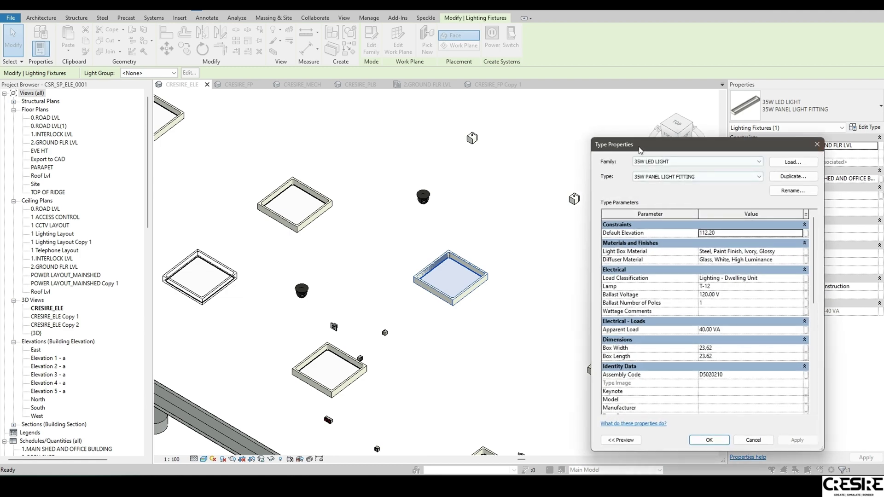
{"action": "left_click", "coordinate": [767, 313]}
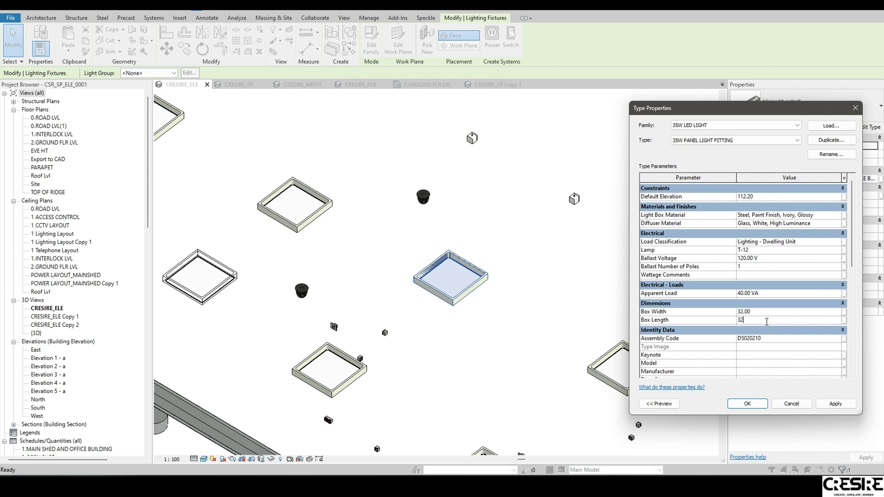
{"action": "left_click", "coordinate": [748, 404]}
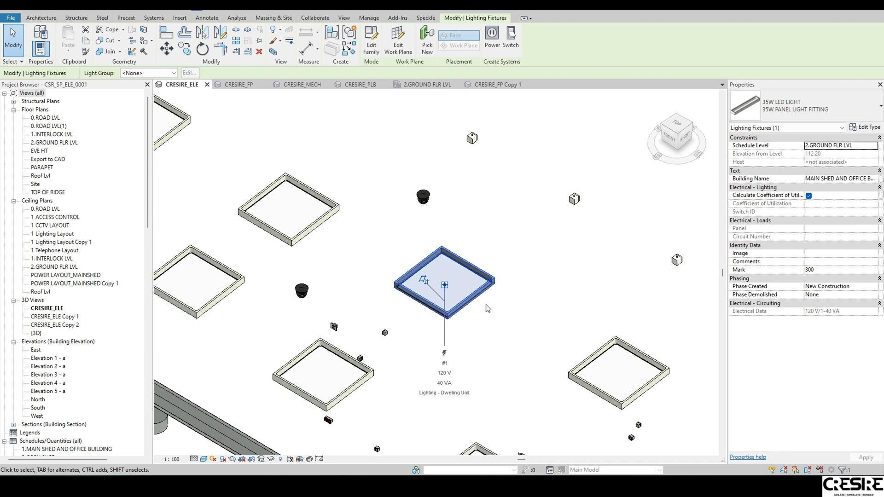
Set the box width and box length of the 35W PANEL LIGHT FITTING type to 25 and inspect the resized fixtures
{"action": "left_click", "coordinate": [854, 129]}
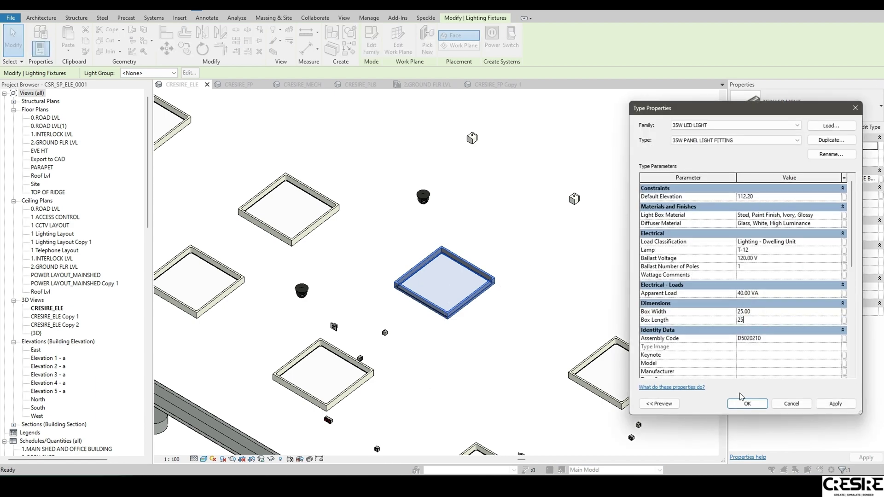
{"action": "left_click", "coordinate": [748, 404]}
{"action": "scroll", "coordinate": [449, 368], "scroll_direction": "down", "scroll_amount": 3}
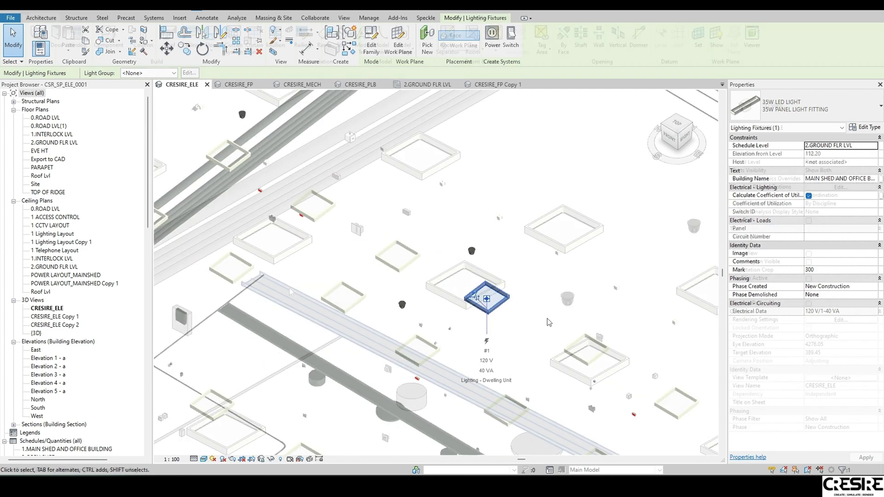
{"action": "middle_click_drag", "start_coordinate": [302, 287], "coordinate": [385, 284]}
{"action": "scroll", "coordinate": [383, 284], "scroll_direction": "up", "scroll_amount": 2}
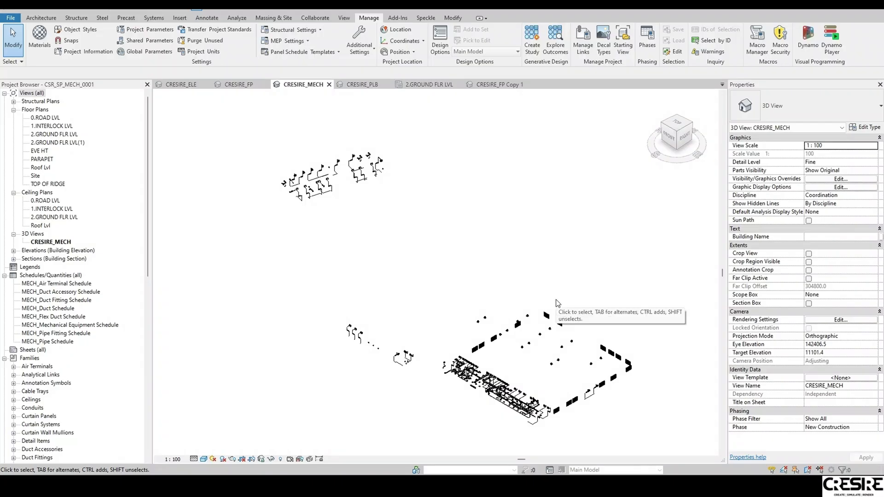
Open the type properties of an ODU_02 outdoor unit in the CRESIRE_MECH 3D view and review its finish, electrical and dimension parameters
{"action": "scroll", "coordinate": [469, 307], "scroll_direction": "up", "scroll_amount": 6}
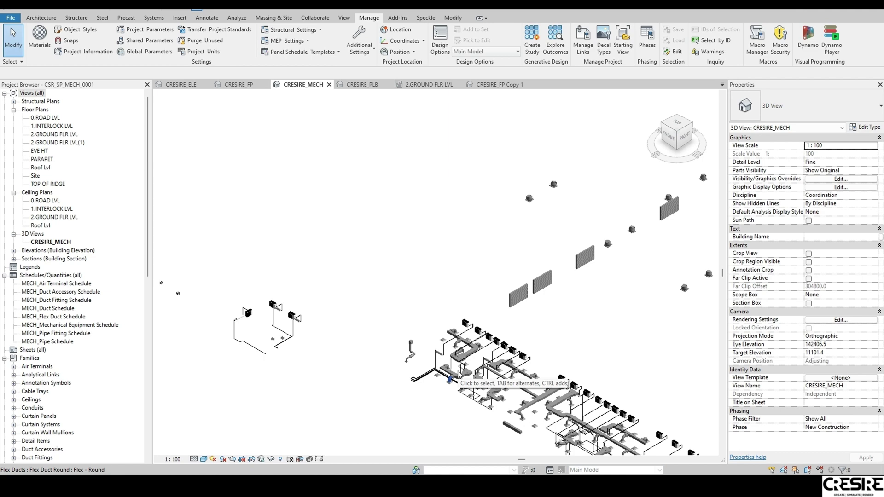
{"action": "left_click", "coordinate": [472, 258]}
{"action": "scroll", "coordinate": [475, 261], "scroll_direction": "up", "scroll_amount": 4}
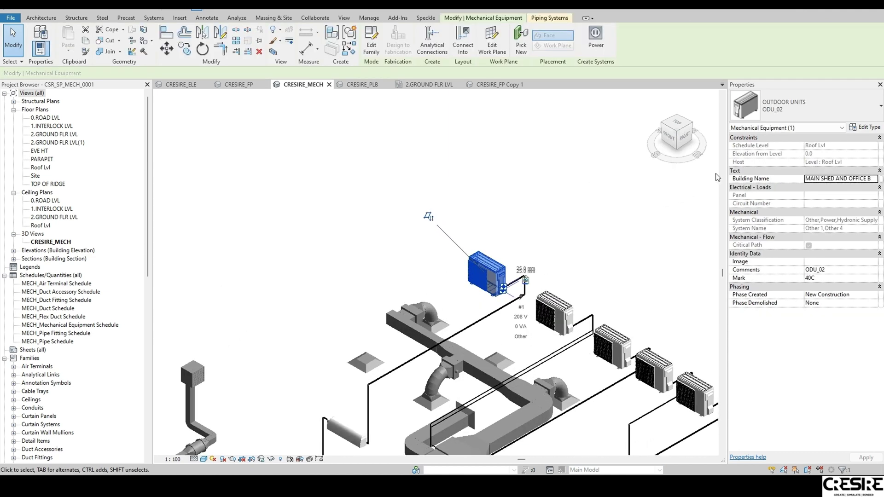
{"action": "left_click", "coordinate": [862, 126]}
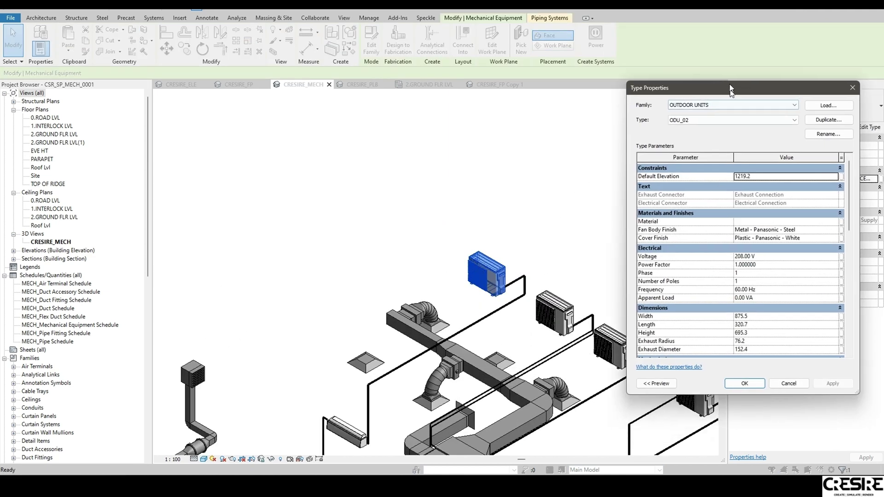
{"action": "left_click_drag", "start_coordinate": [755, 371], "coordinate": [754, 466]}
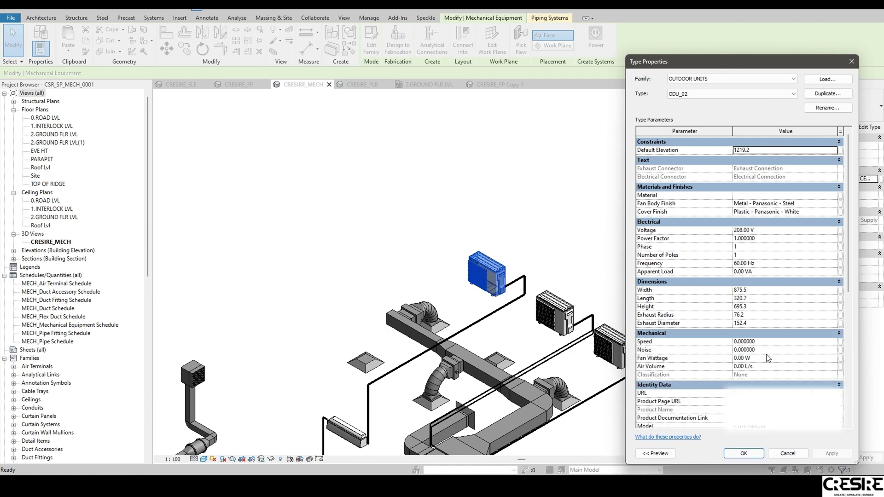
{"action": "scroll", "coordinate": [725, 233], "scroll_direction": "down", "scroll_amount": 2}
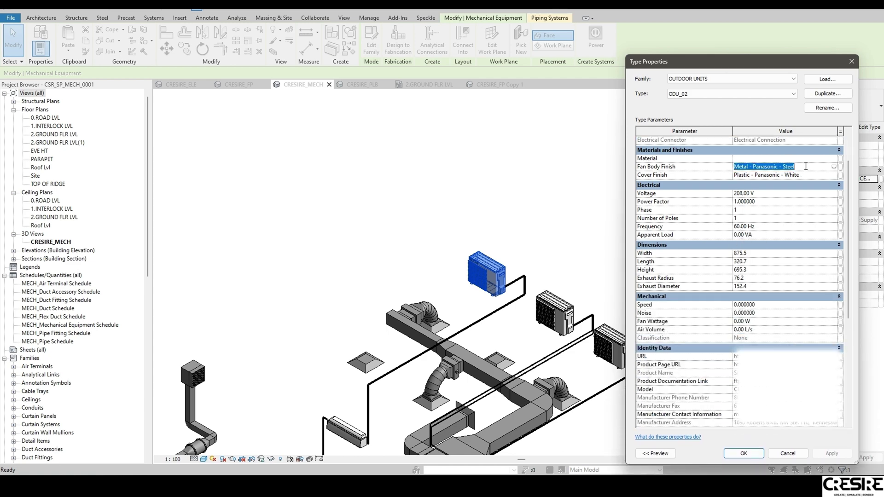
Widen the outdoor unit's type properties dialog, review its mechanical and identity data down to the connection parameters, and accept it
{"action": "left_click_drag", "start_coordinate": [624, 232], "coordinate": [546, 232]}
{"action": "scroll", "coordinate": [698, 276], "scroll_direction": "down", "scroll_amount": 3}
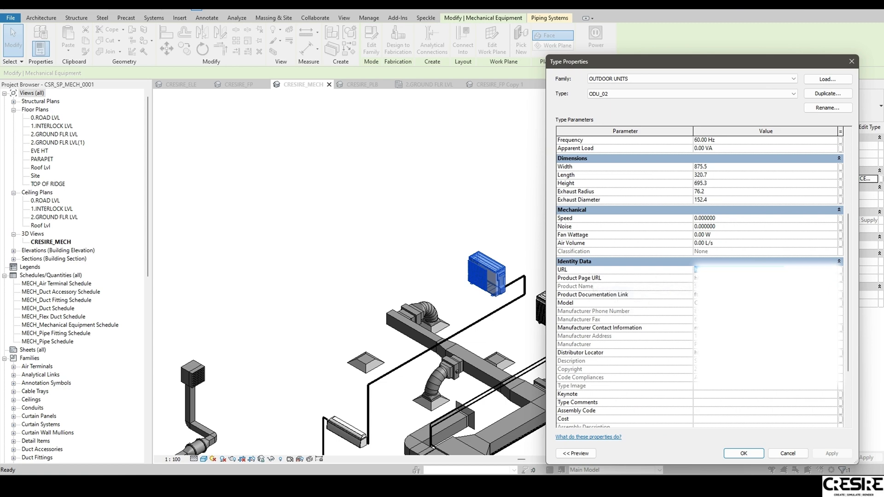
{"action": "scroll", "coordinate": [700, 276], "scroll_direction": "down", "scroll_amount": 2}
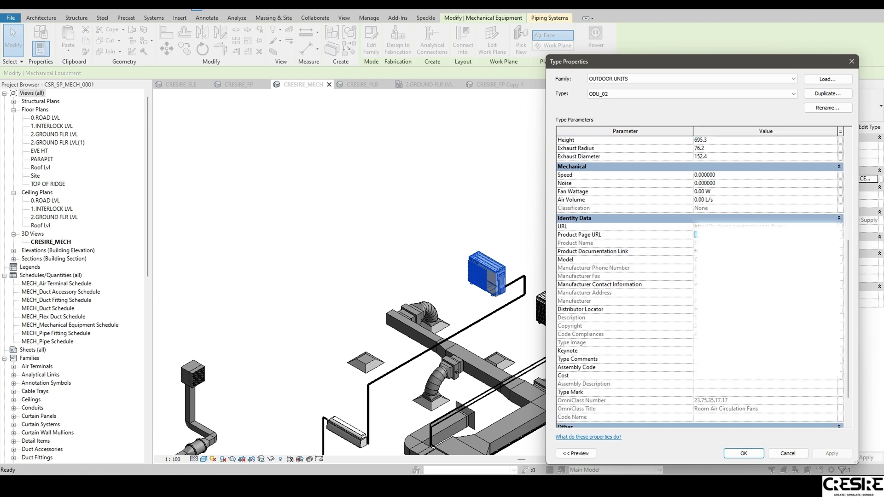
{"action": "scroll", "coordinate": [700, 277], "scroll_direction": "down", "scroll_amount": 1}
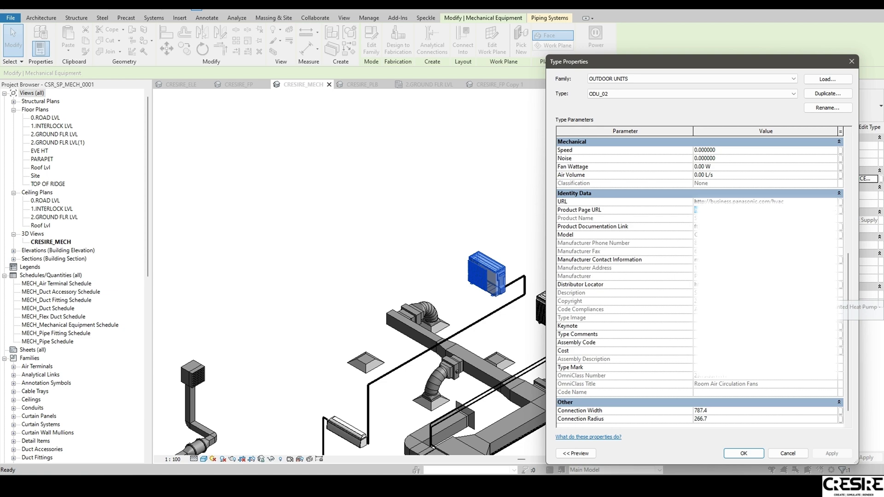
{"action": "scroll", "coordinate": [700, 276], "scroll_direction": "down", "scroll_amount": 1}
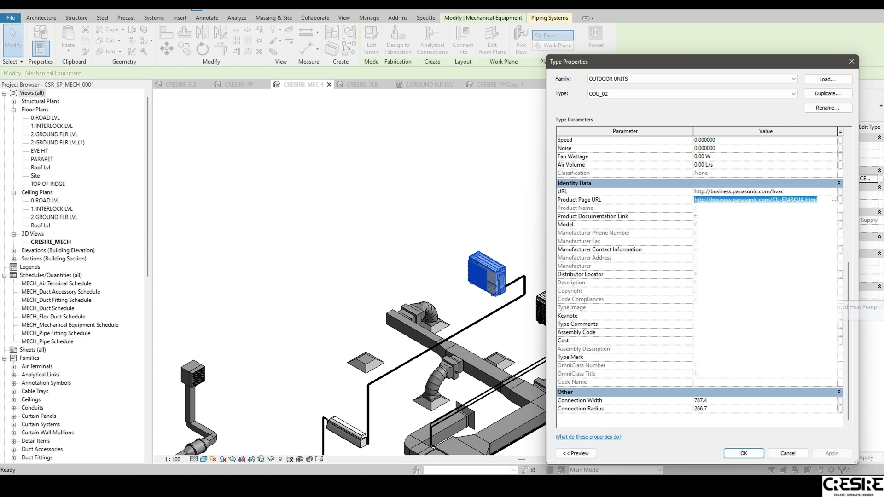
{"action": "left_click", "coordinate": [743, 454]}
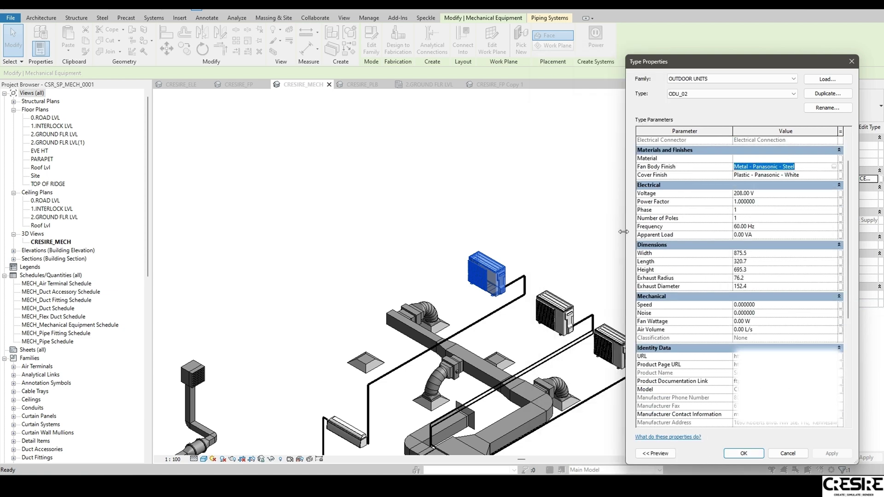
Review the ODU_02 type's manufacturer and product page information again in the widened type properties dialog
{"action": "left_click_drag", "start_coordinate": [623, 232], "coordinate": [547, 231]}
{"action": "scroll", "coordinate": [700, 277], "scroll_direction": "down", "scroll_amount": 3}
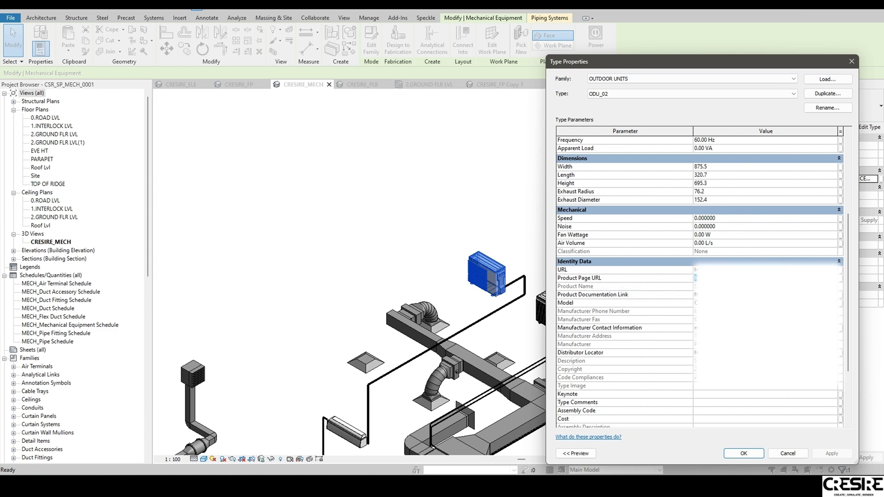
{"action": "scroll", "coordinate": [699, 281], "scroll_direction": "down", "scroll_amount": 2}
{"action": "scroll", "coordinate": [699, 281], "scroll_direction": "down", "scroll_amount": 1}
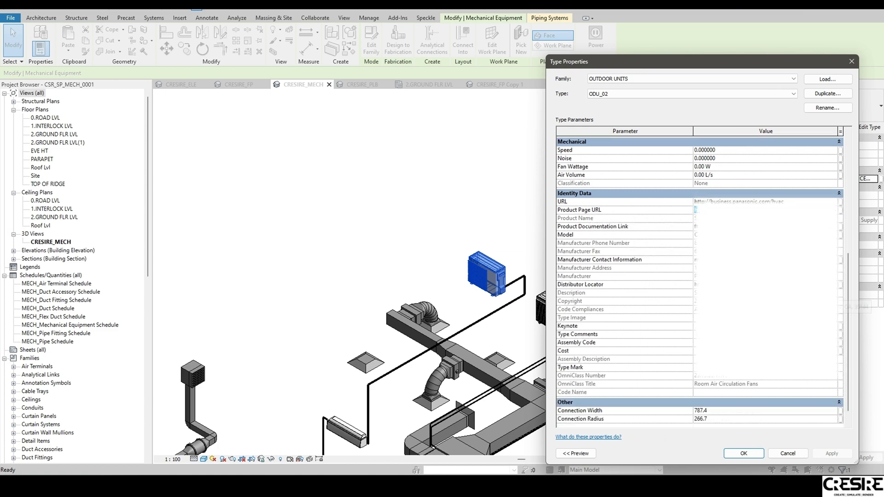
{"action": "scroll", "coordinate": [699, 281], "scroll_direction": "down", "scroll_amount": 1}
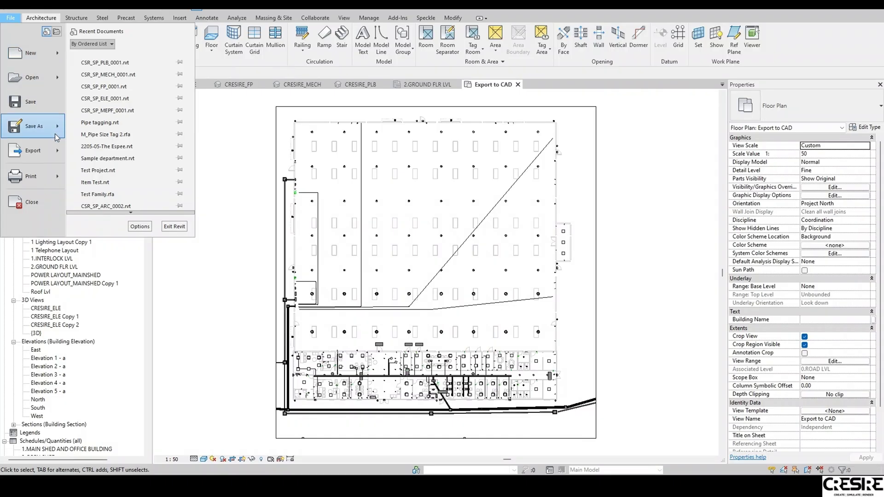
Start a DWG export of the Export to CAD floor plan
{"action": "mouse_move", "coordinate": [56, 147]}
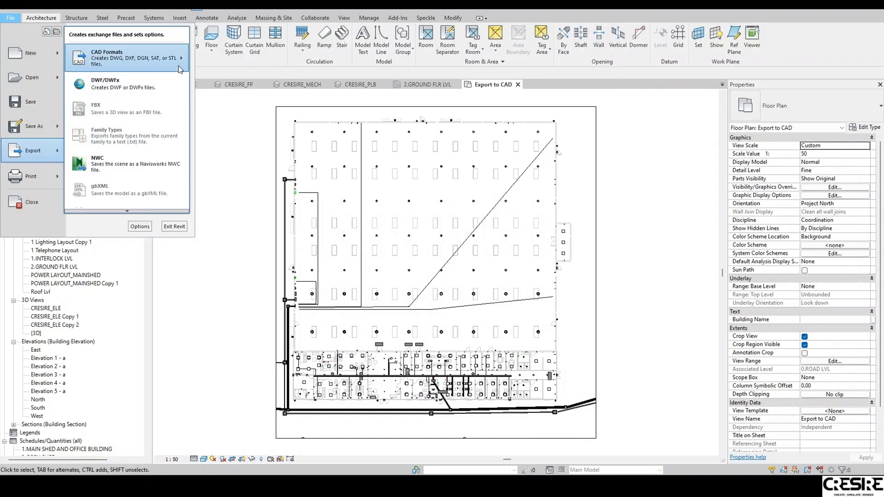
{"action": "mouse_move", "coordinate": [181, 66]}
{"action": "left_click", "coordinate": [203, 51]}
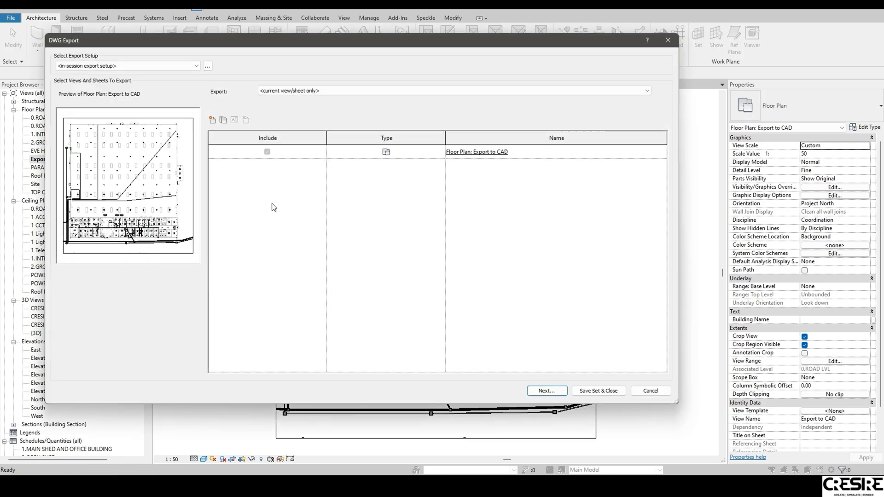